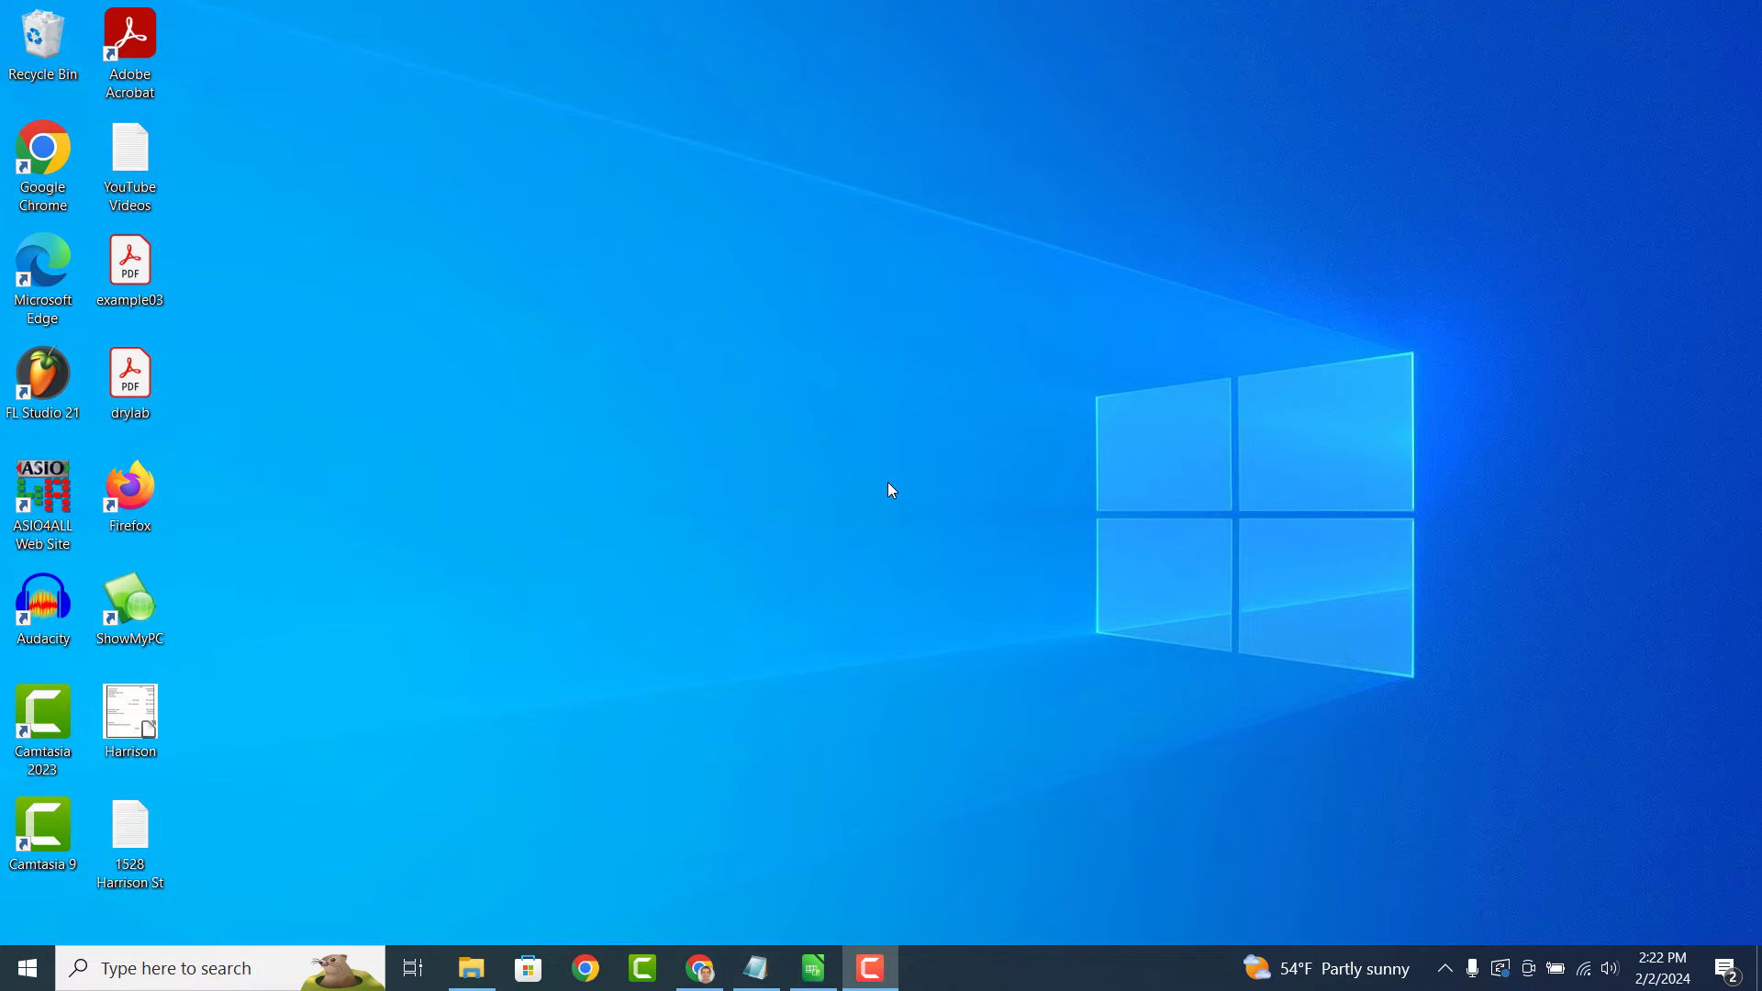
Step: Open a new Chrome window from the taskbar and search Google for 'internet speed test'
right_click(701, 968)
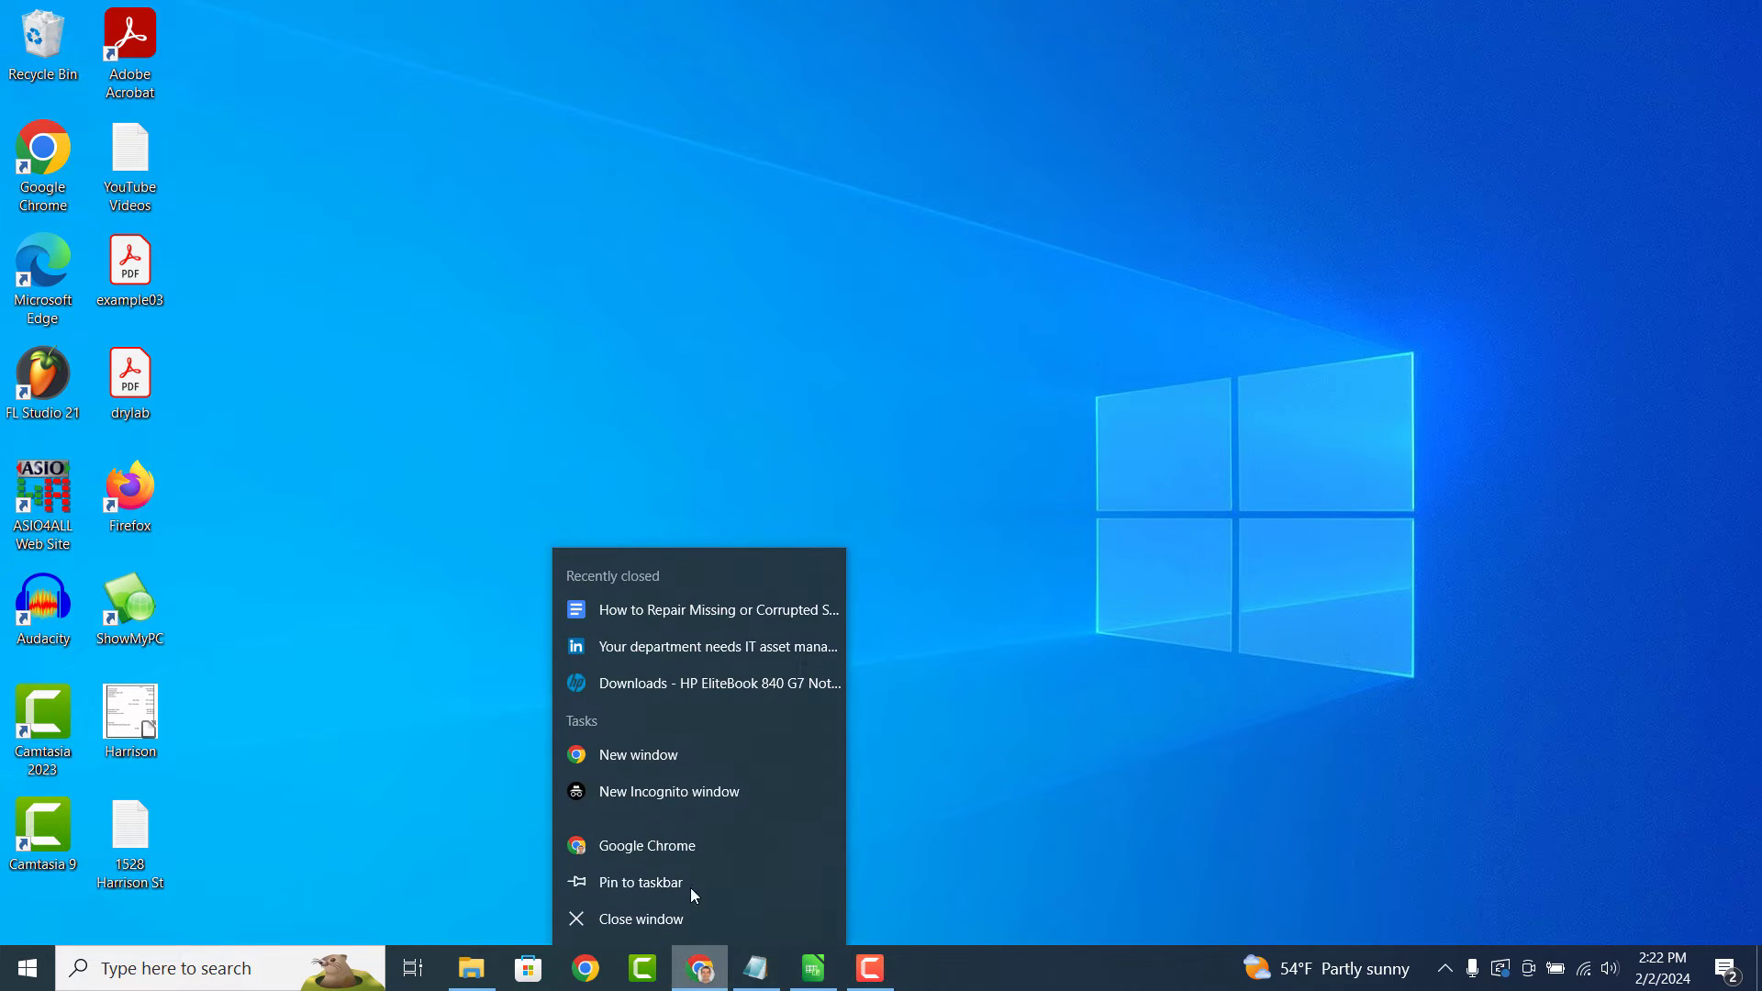
click(659, 763)
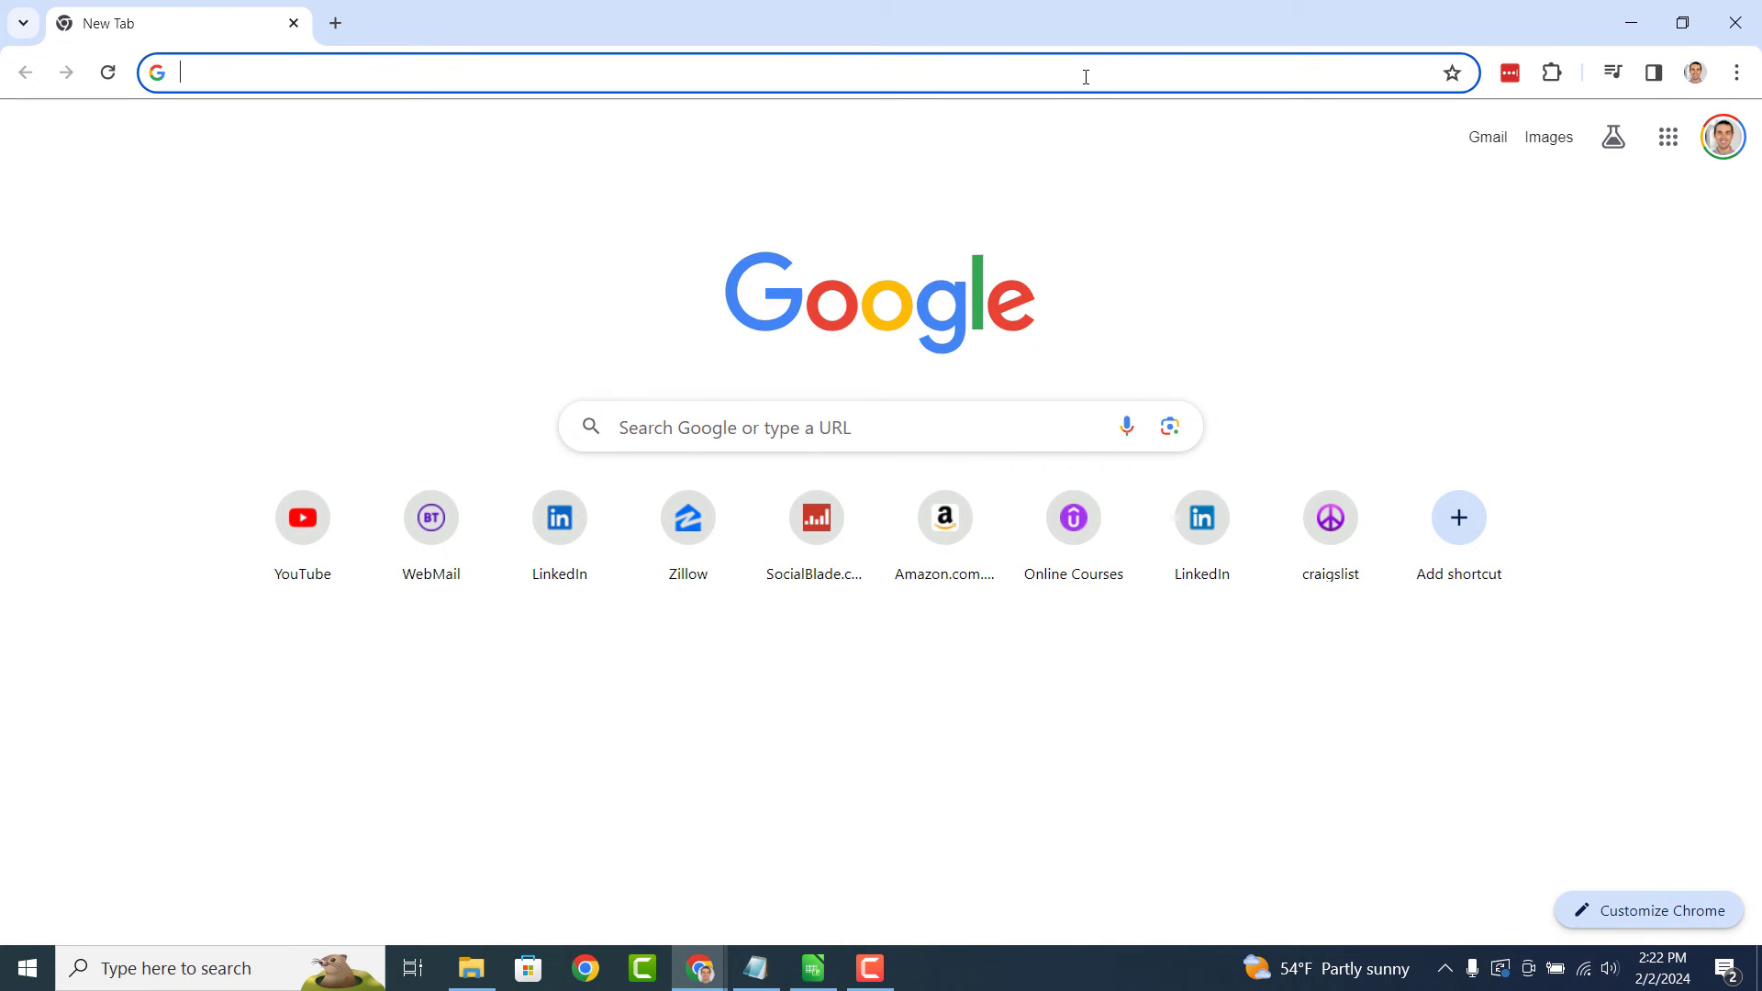
text(internet speed test)
key(Return)
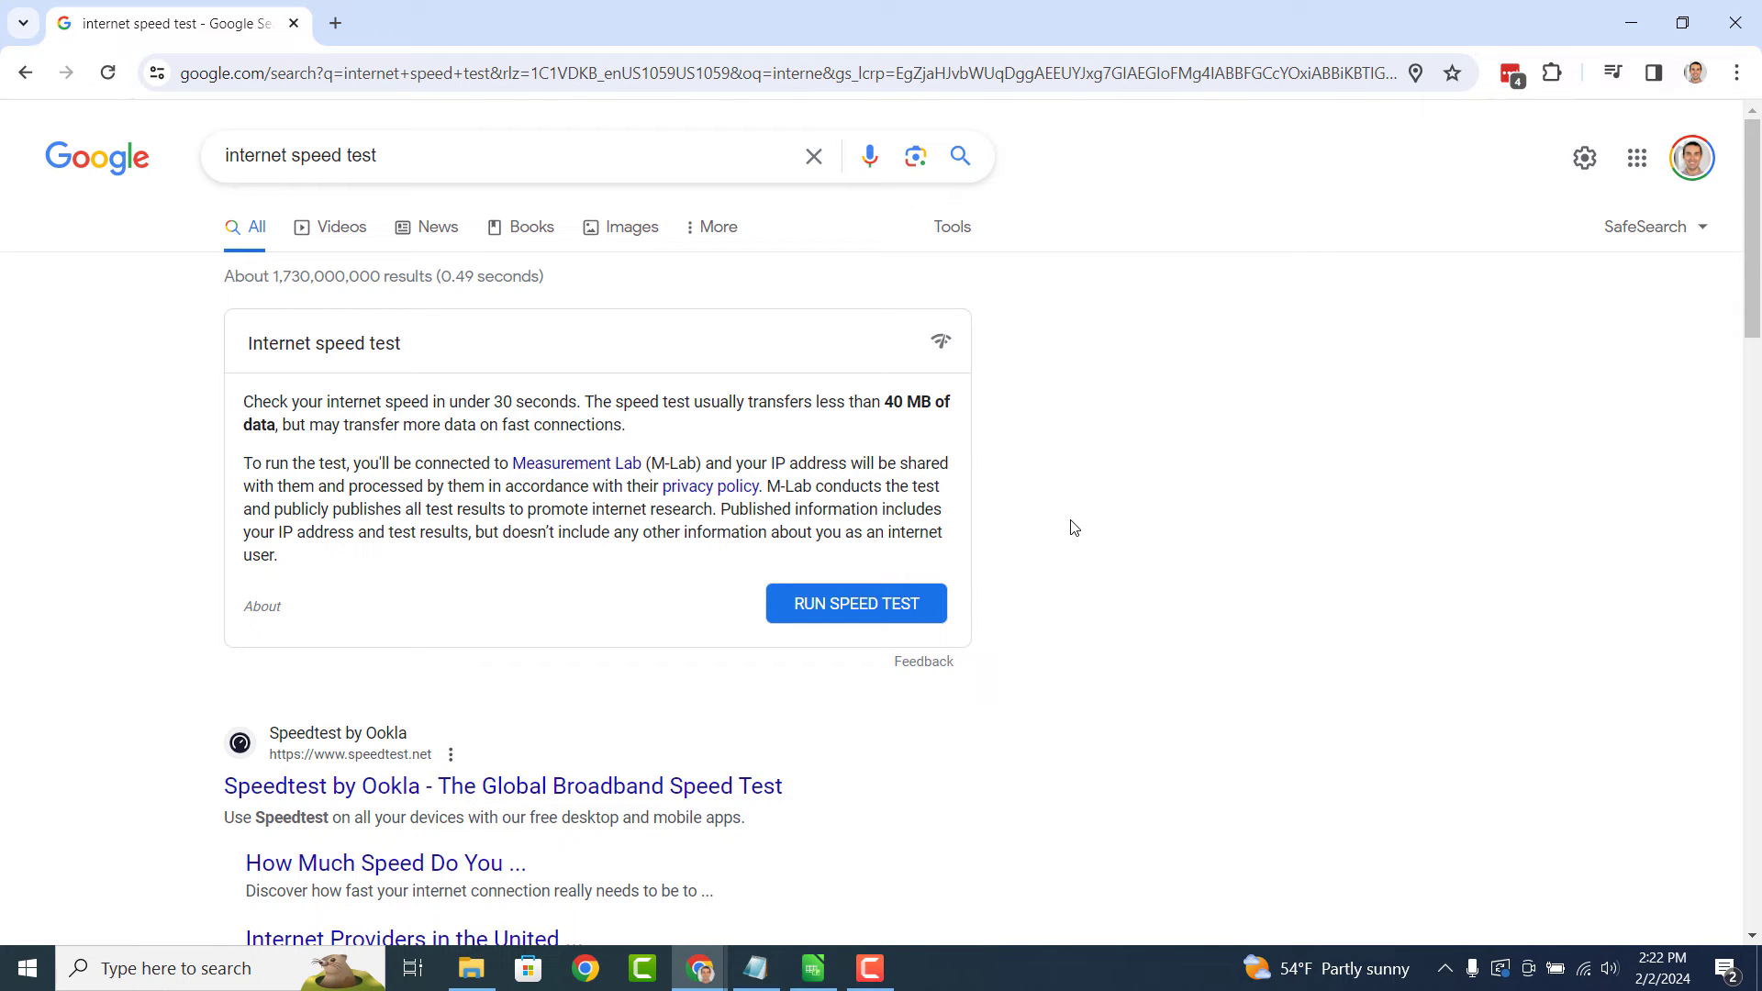
Step: Run Google's speed test, yielding 14.4 Mbps download and 0.84 Mbps upload via Denver
click(923, 603)
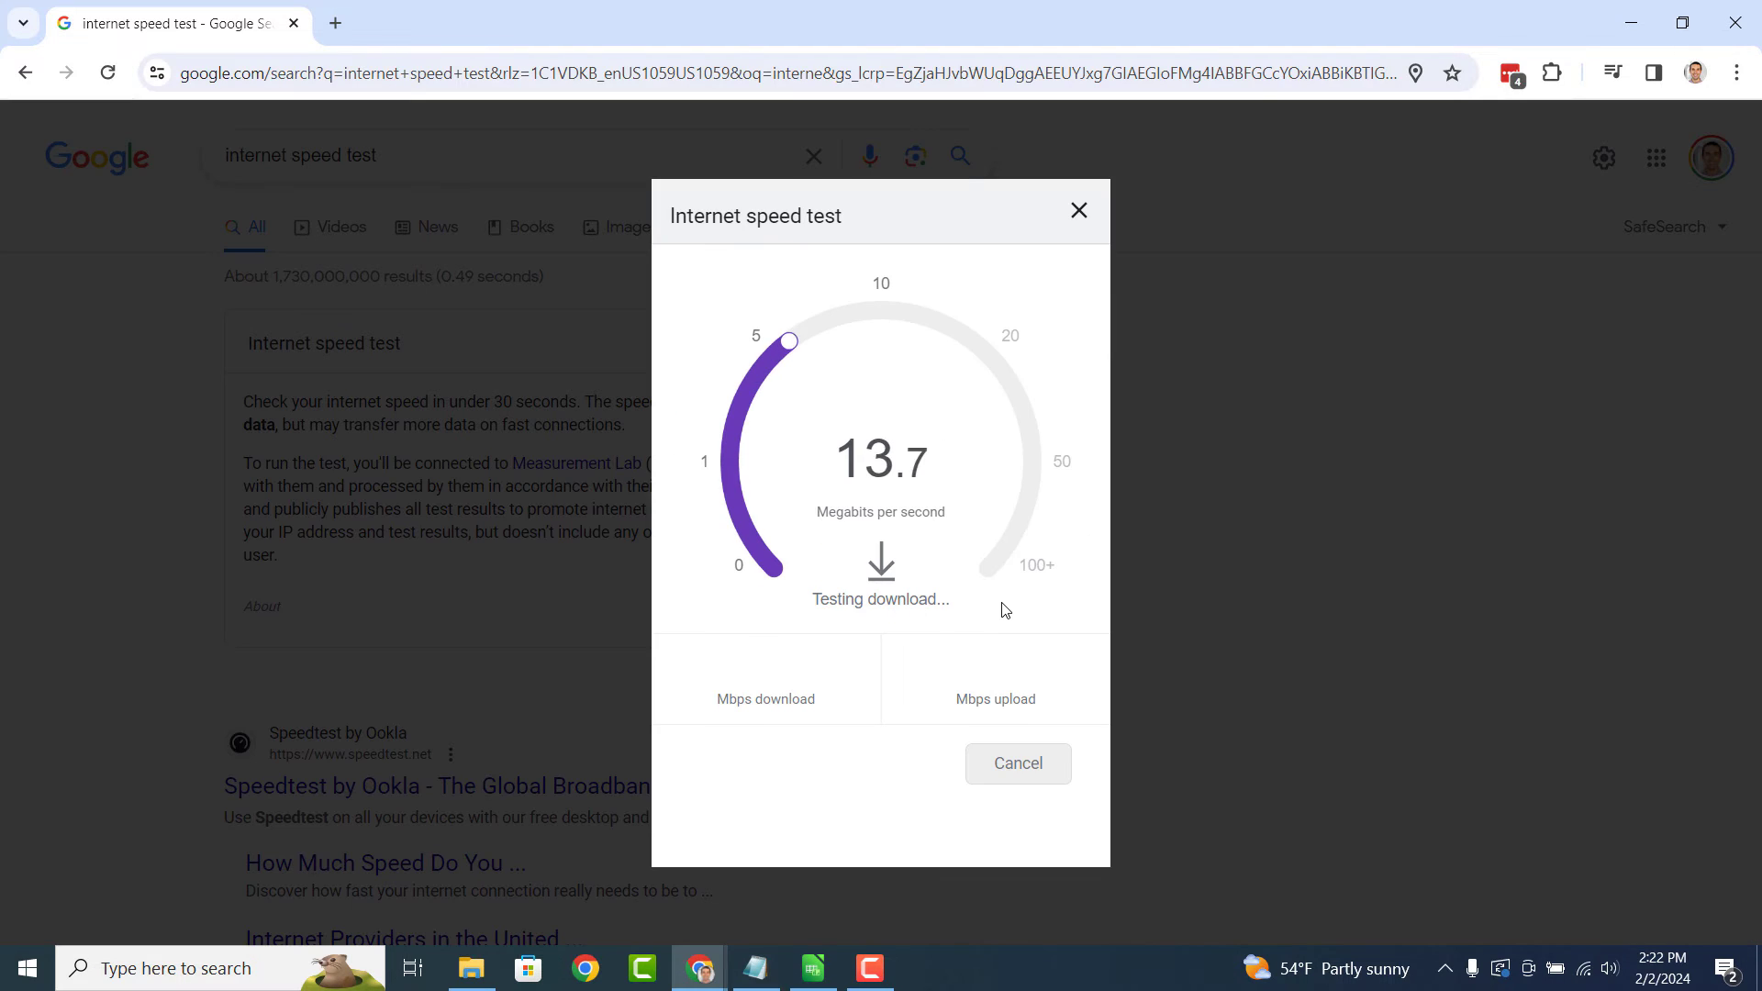